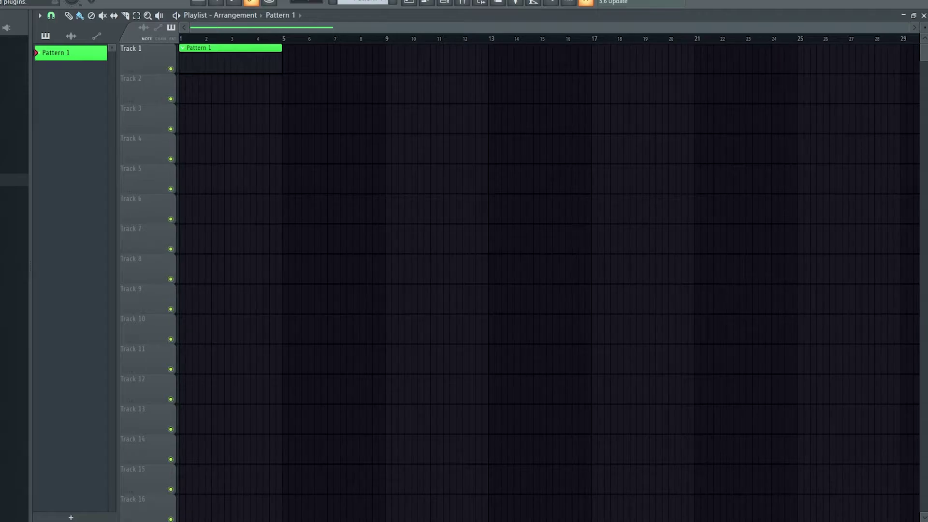
- Expand the Drum Kit and Hihats browser folders and bring up the Oliver Hihat sample's options
click(444, 2)
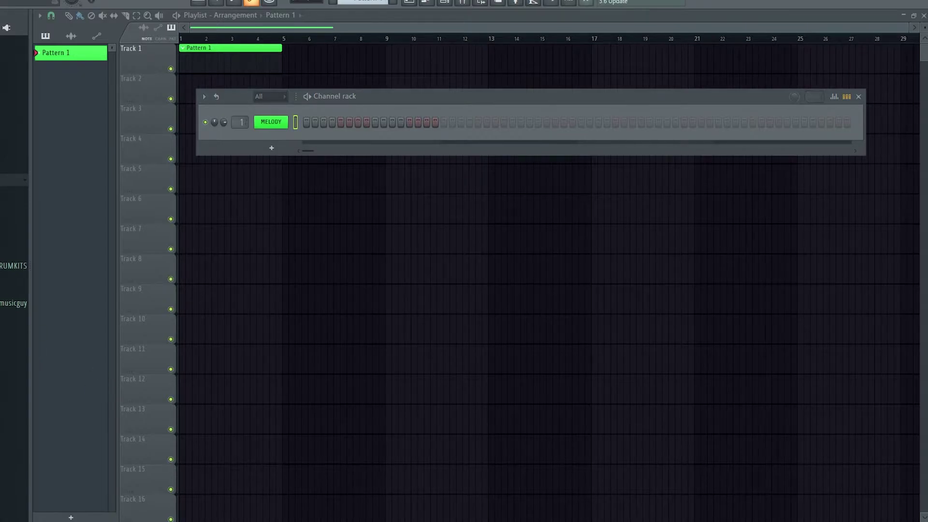
click(12, 216)
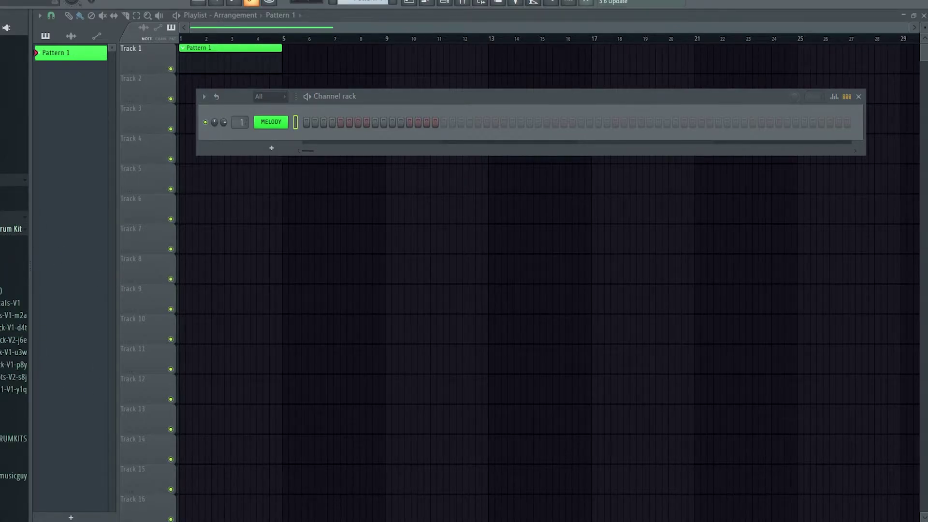
click(12, 315)
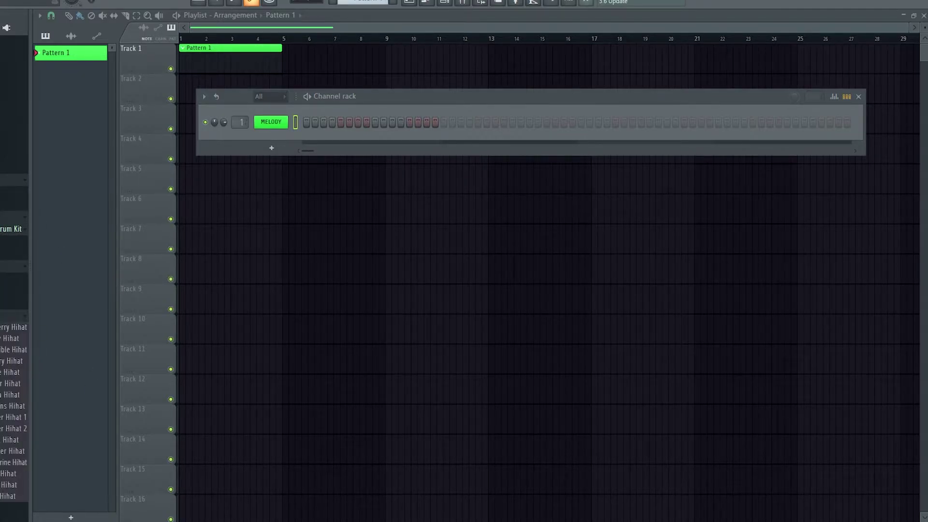
right_click(1, 388)
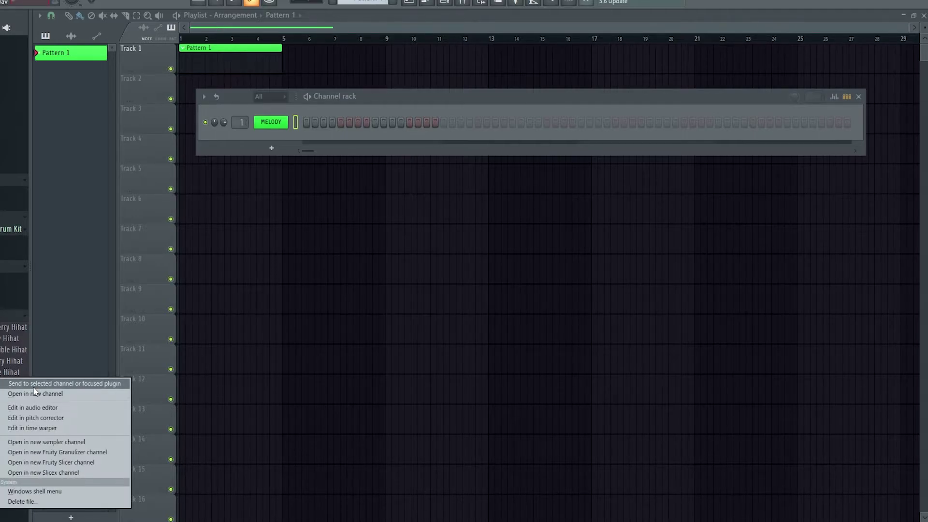
- Load Oliver Hihat into a new channel and uncheck 'Use loop points' in its sampler
click(10, 393)
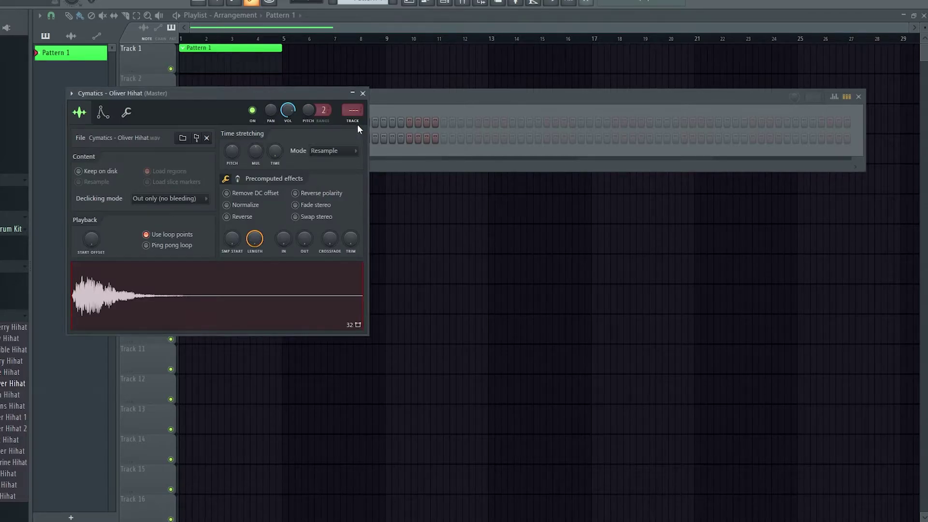
drag(290, 93, 530, 155)
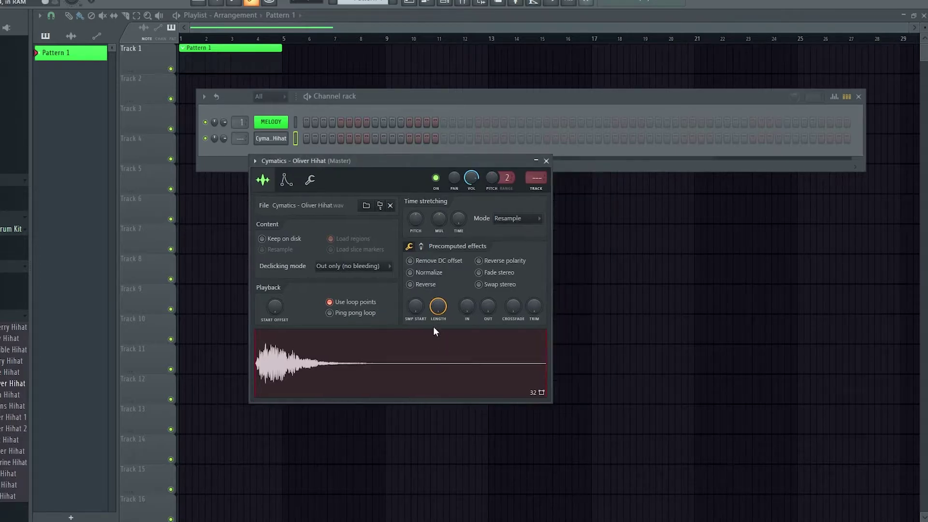
click(352, 304)
- Place hihat hits on steps 1, 5, 9 and 13, and re-enable 'Use loop points'
drag(358, 344, 588, 347)
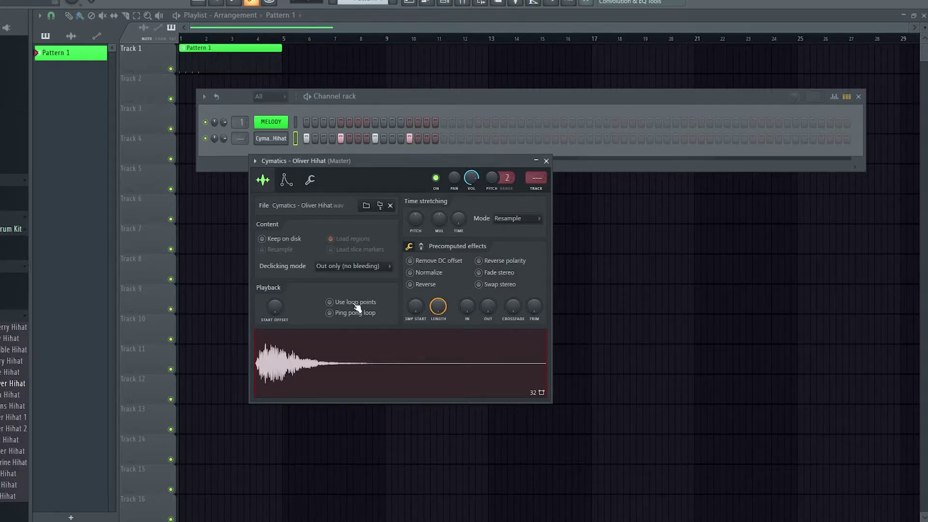
click(329, 302)
click(546, 160)
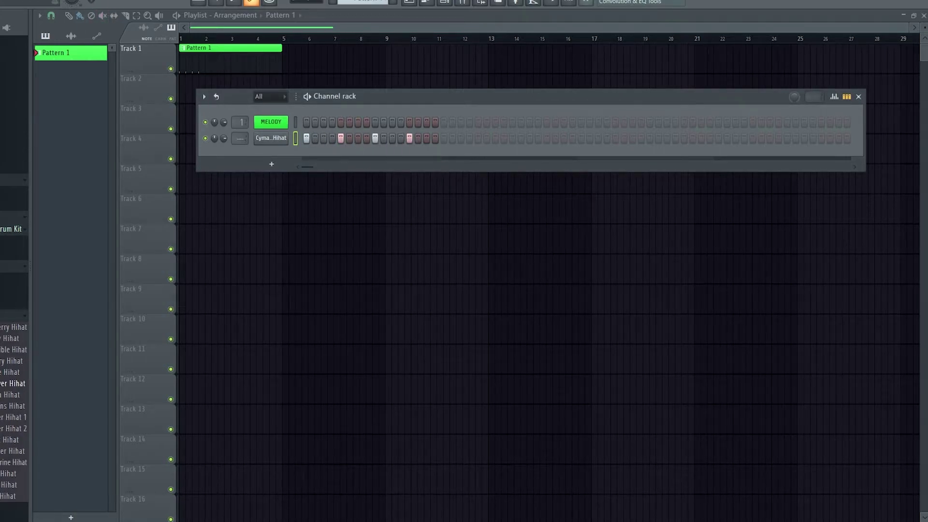
- Play the pattern and briefly recheck the hihat channel's sampler settings
key(space)
click(278, 141)
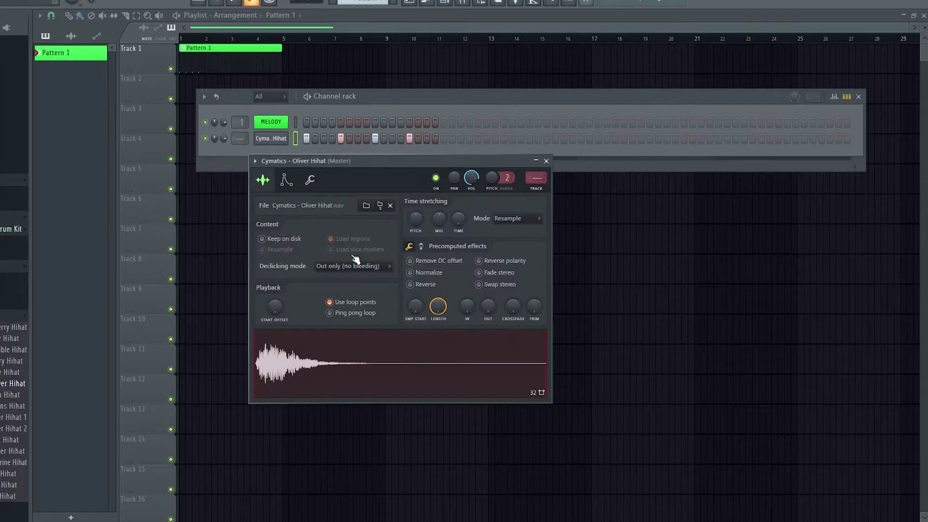
click(550, 160)
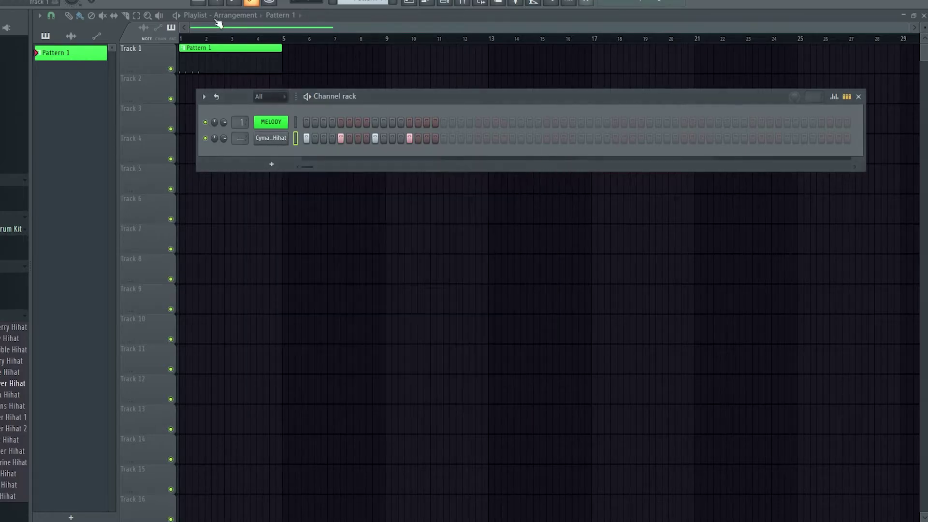
- Glance at the Cyma..Hihat sampler settings, close them, and switch to Wavosaur
click(283, 139)
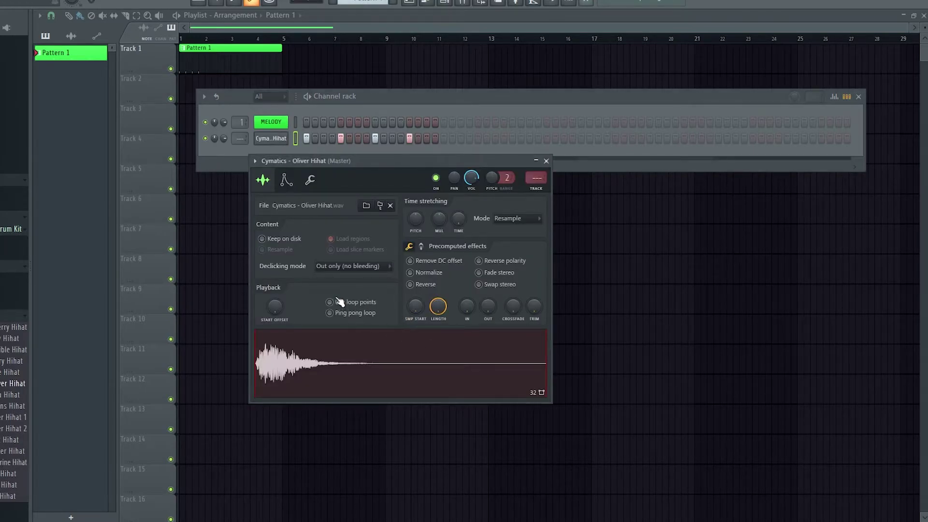
key(Escape)
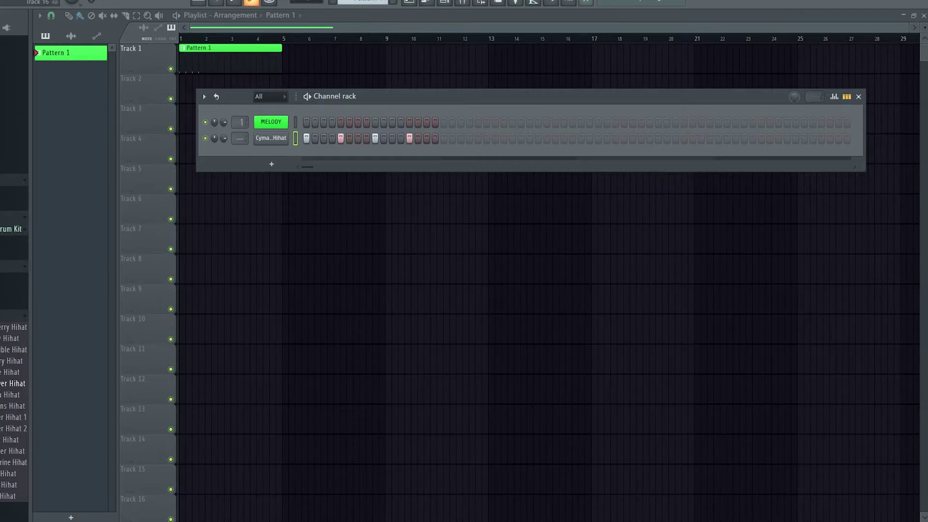
key(alt+Tab)
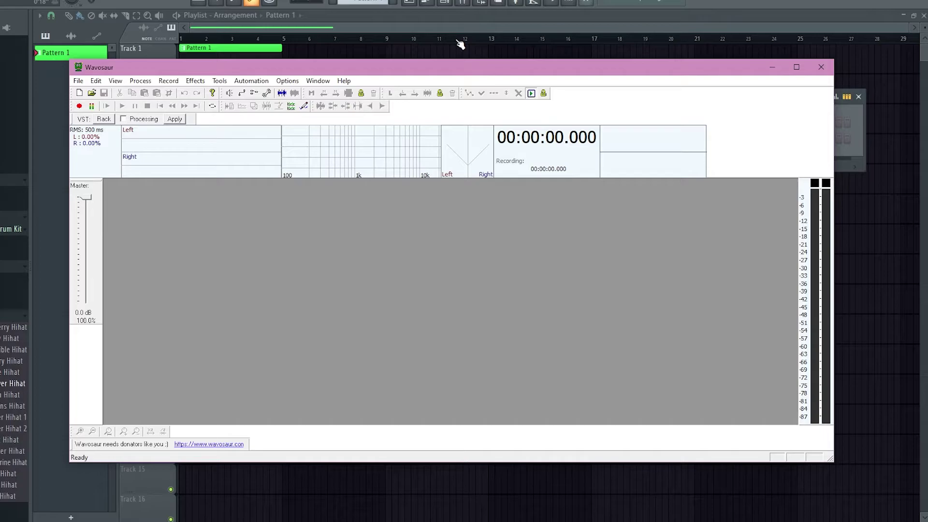
- Open Drill Essential Drum Kit > Drum One Shots > Hihats and drag Shutter Hihat into the channel rack
click(843, 155)
key(alt+Tab)
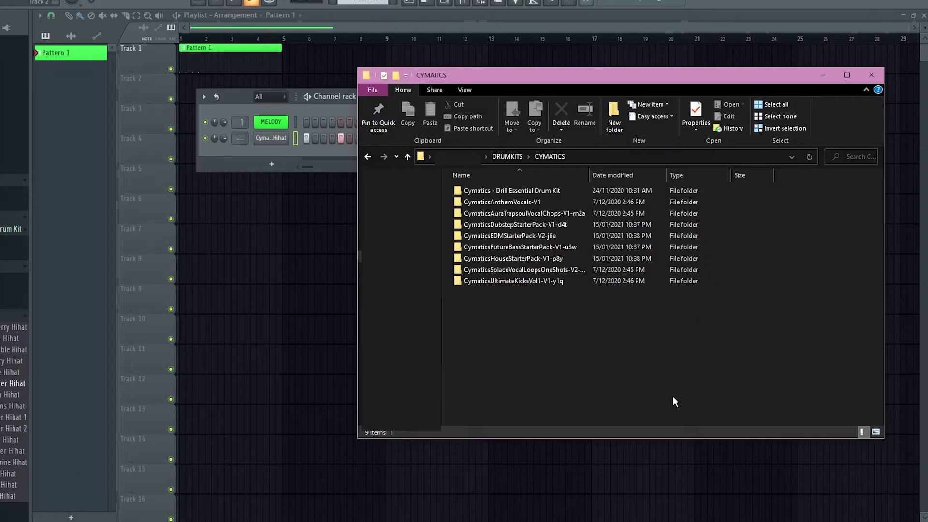
double_click(520, 189)
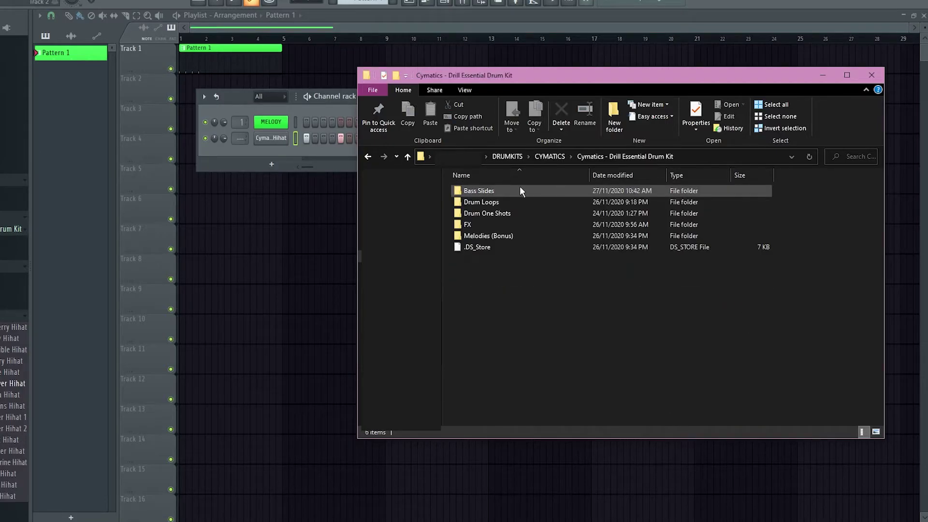
double_click(522, 213)
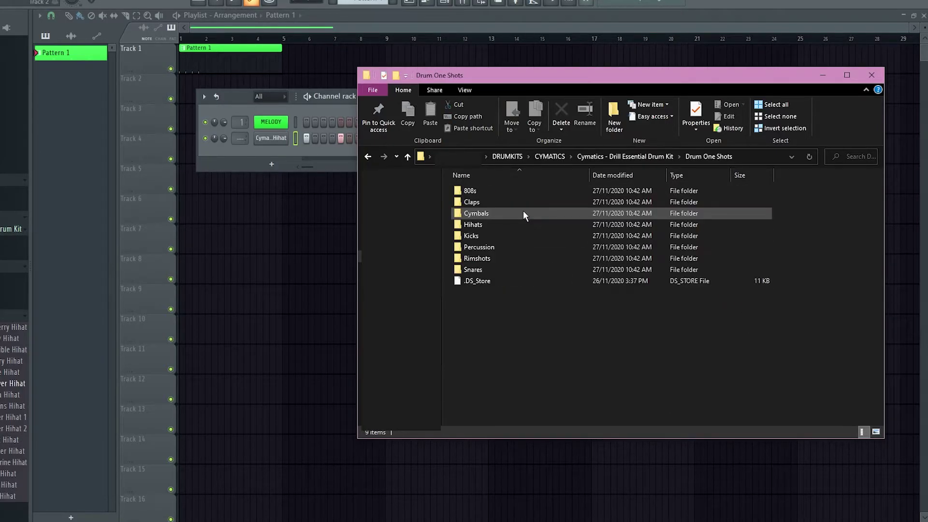
double_click(519, 223)
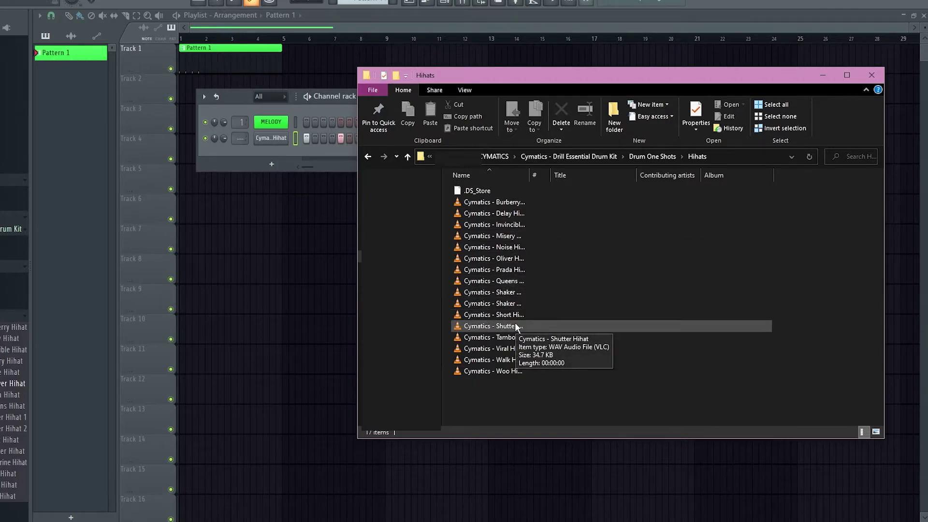
drag(513, 324, 266, 179)
- Add a hit on the first step of the Shutter Hihat row
click(269, 154)
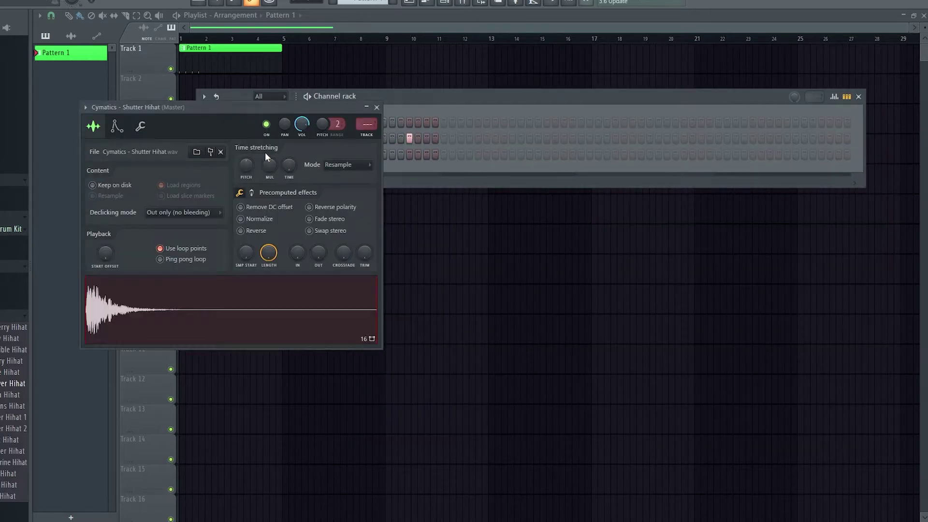
click(377, 106)
click(306, 154)
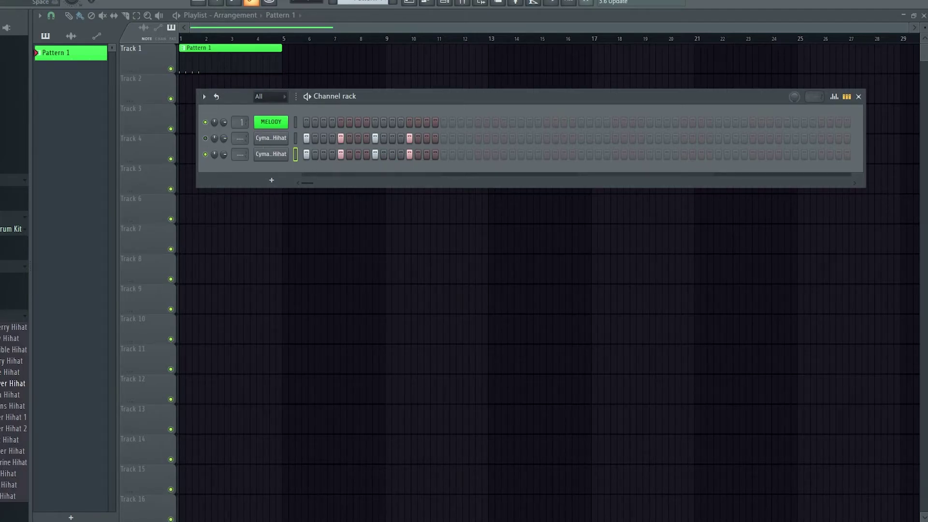
- Play the pattern and inspect the Shutter Hihat sample's sampler settings
key(space)
key(space)
click(274, 155)
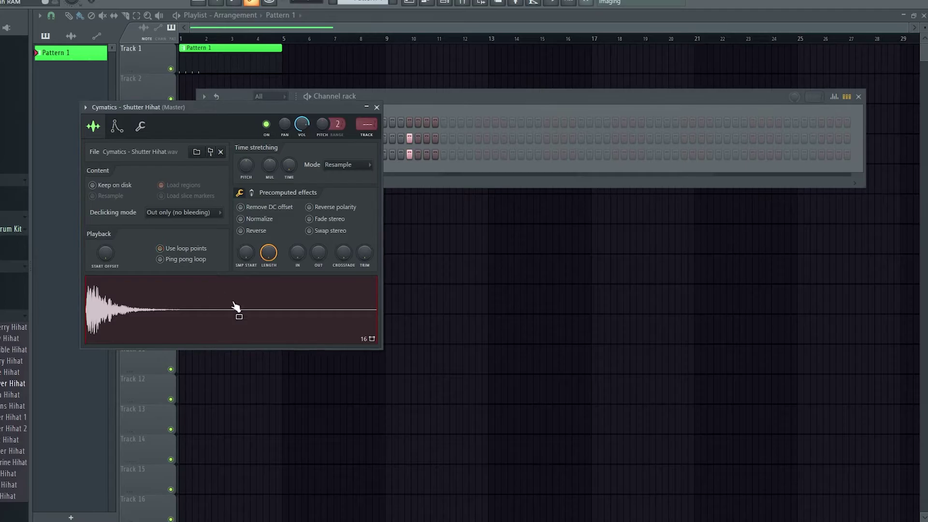
click(383, 125)
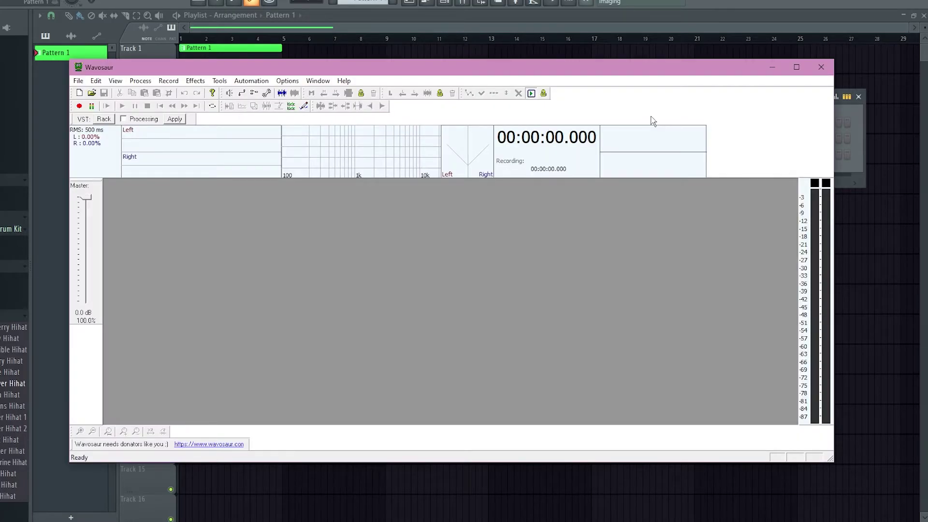
- Open Wavosaur's Batch processor from the Tools menu
click(219, 80)
click(268, 147)
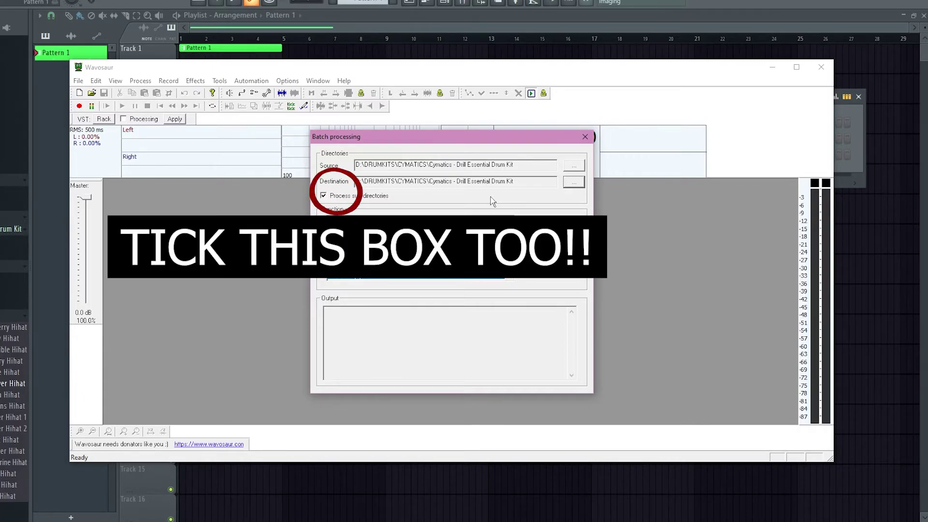
- Choose 'Delete loop point' as the batch function
click(474, 273)
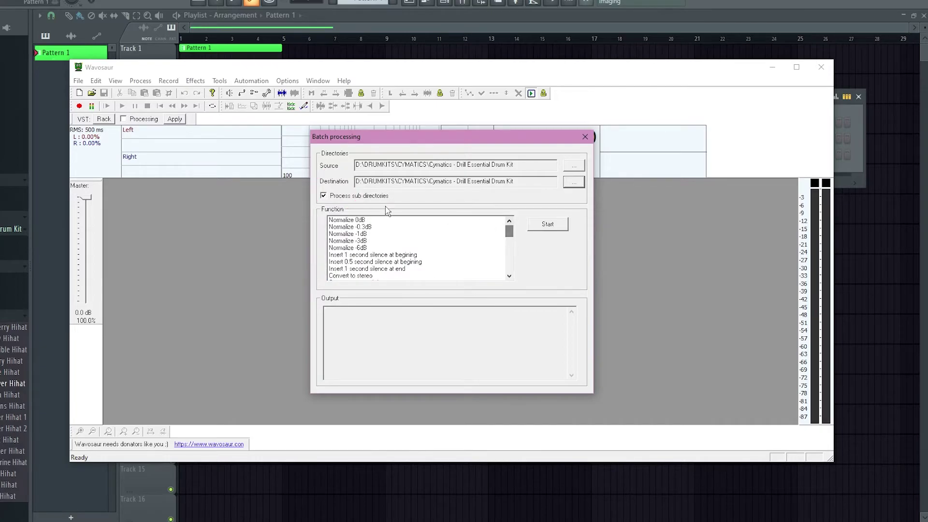
click(503, 219)
drag(505, 235, 508, 271)
click(424, 275)
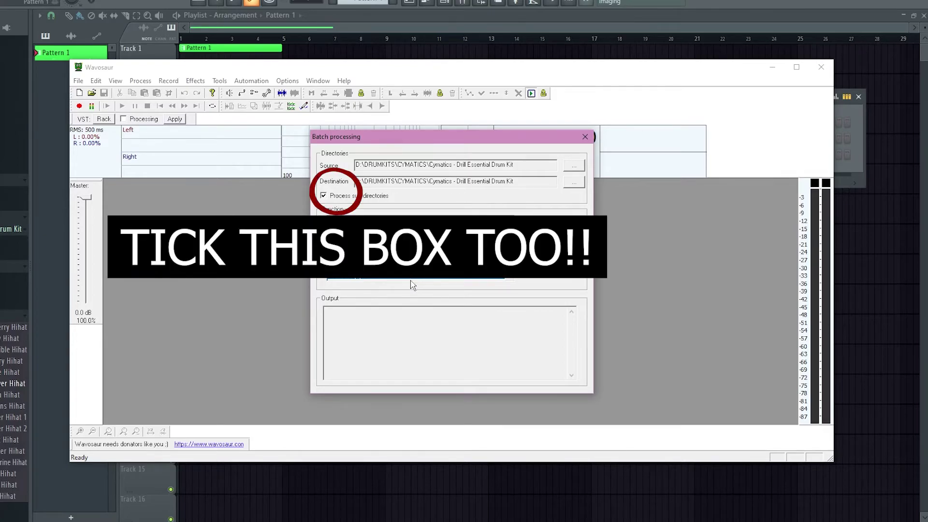
- Run the batch over the drum kit files and check the 'Batch processing finished' message
click(535, 228)
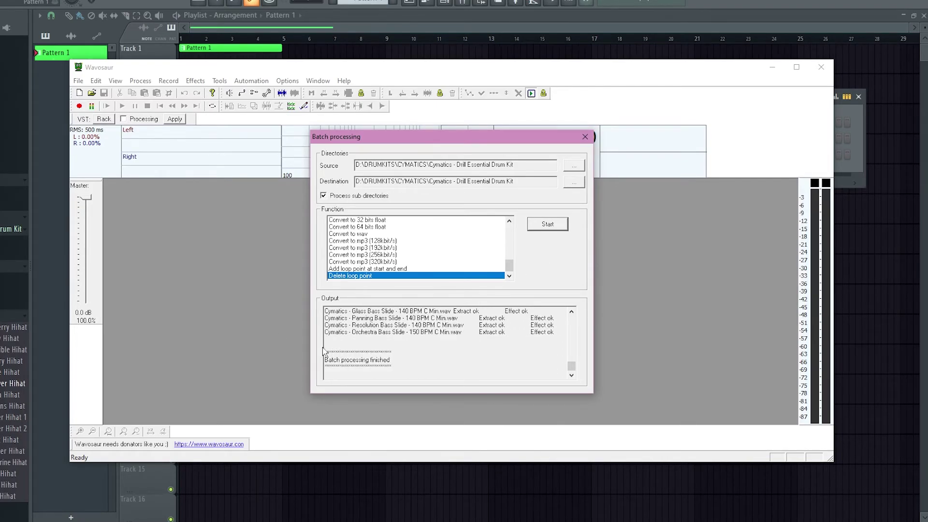
drag(324, 360, 305, 349)
click(369, 352)
- Close the batch dialog and Wavosaur, refresh the Hihats folder, and return to FL Studio
click(584, 136)
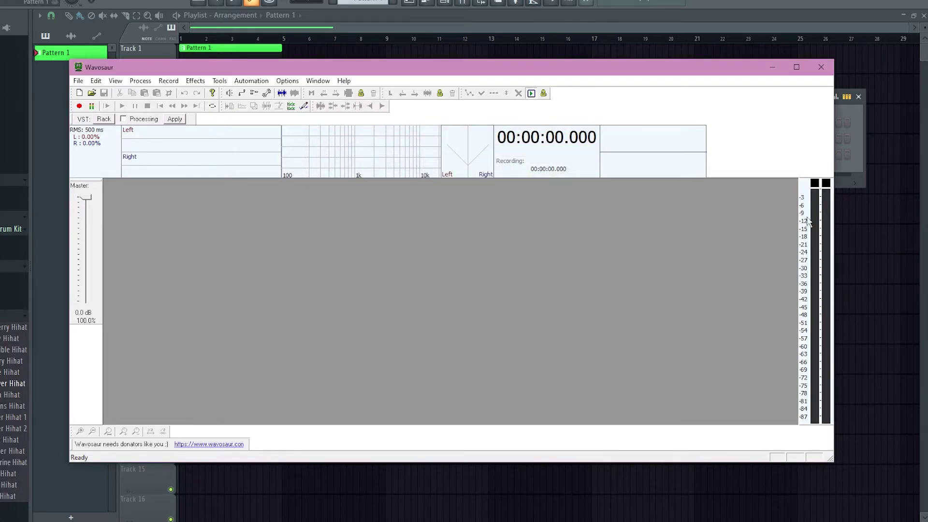
click(821, 67)
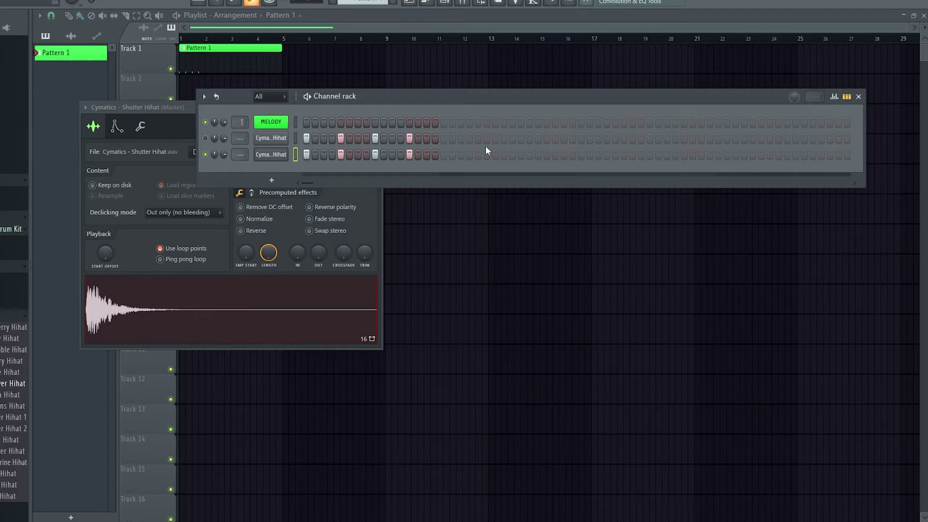
key(alt+Tab)
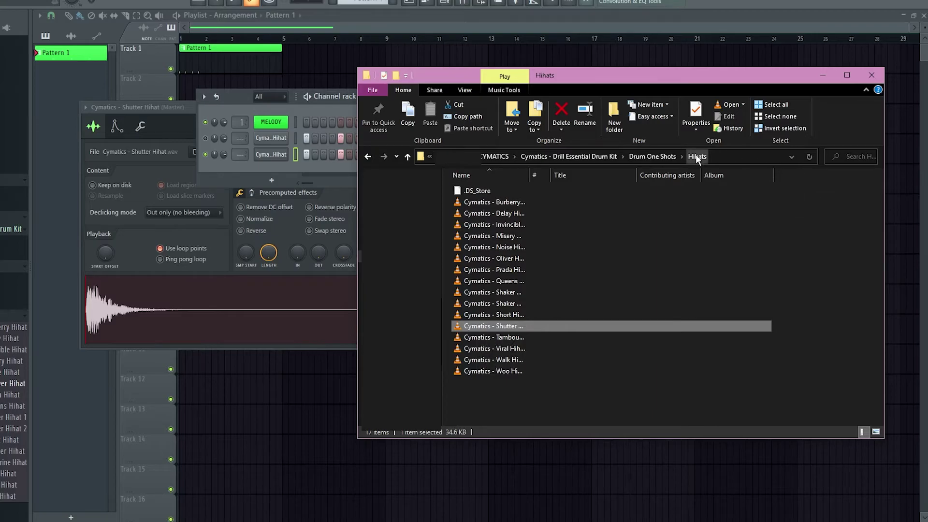
right_click(827, 244)
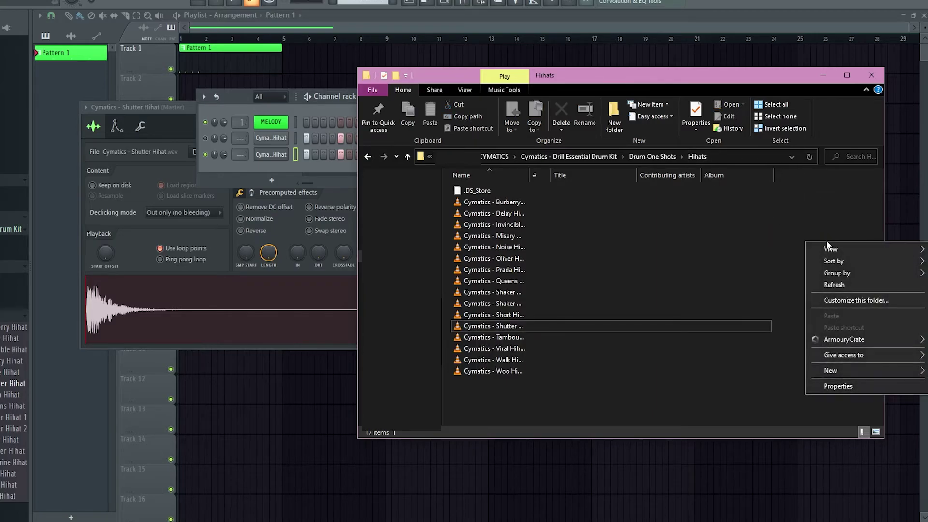
click(854, 286)
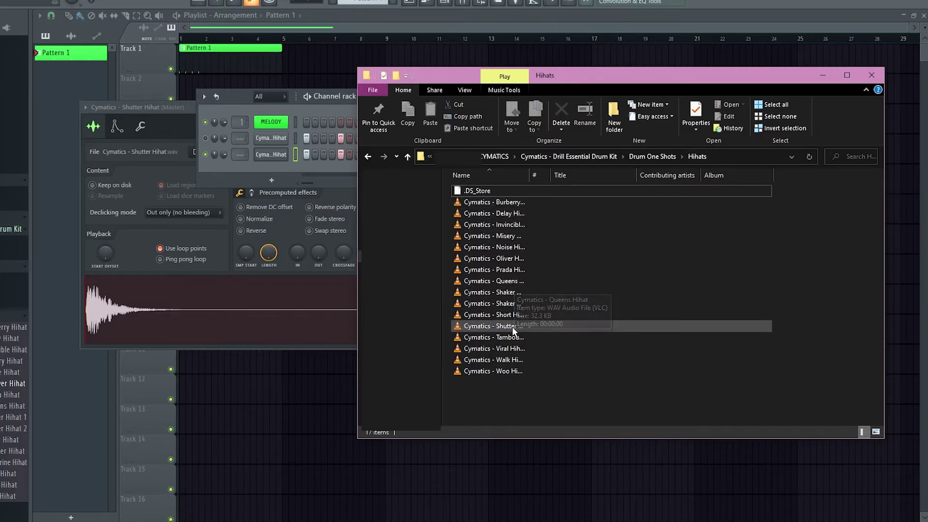
click(271, 161)
- Delete the third hi-hat channel, the old Shutter Hihat, and confirm
click(279, 155)
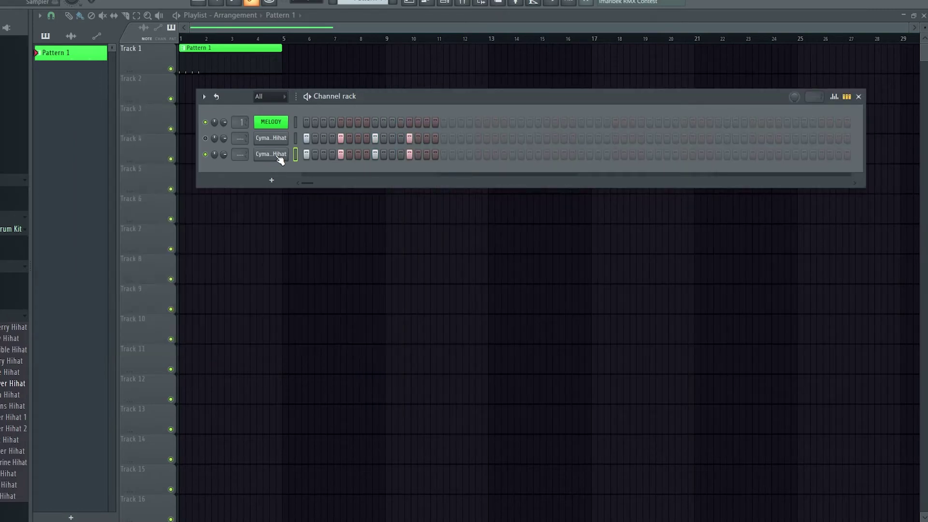
click(279, 155)
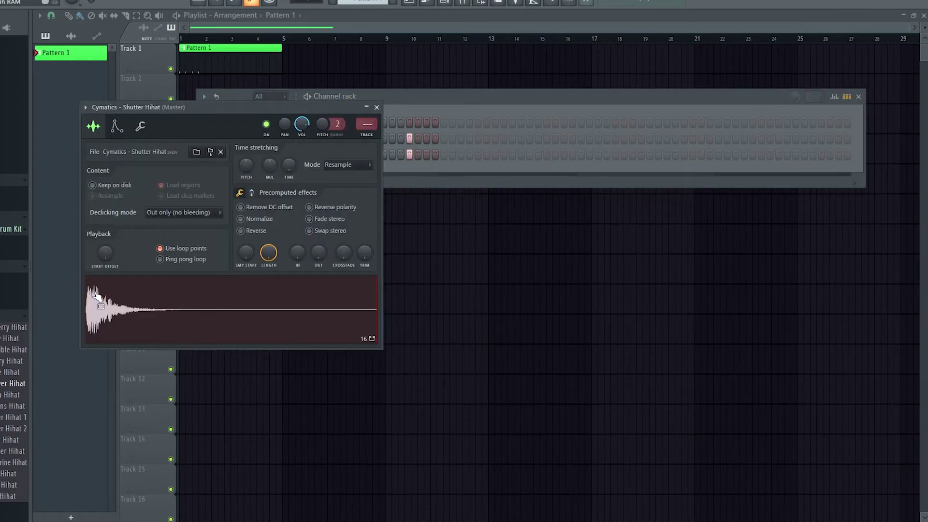
click(376, 107)
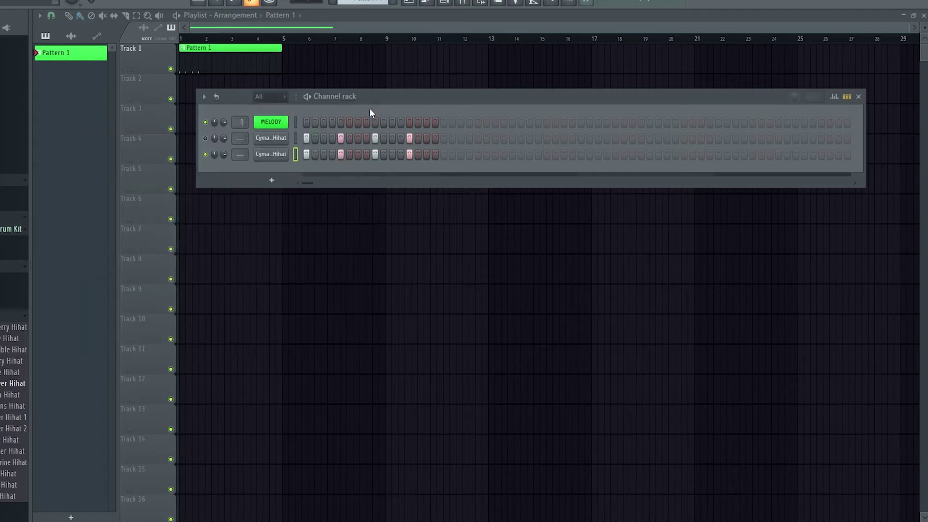
right_click(267, 154)
click(308, 269)
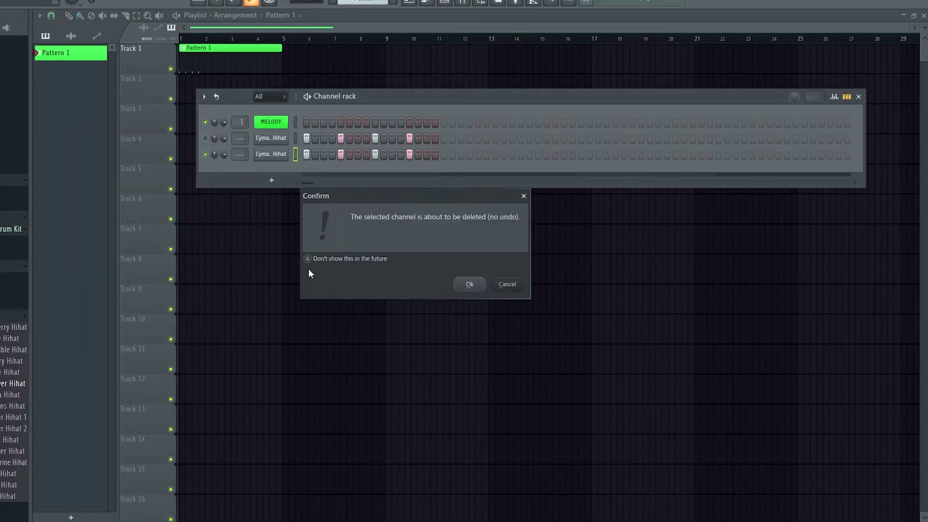
key(Return)
- Drag the processed Cymatics - Shutter Hihat from Explorer into a new channel and view its sampler
key(alt+Tab)
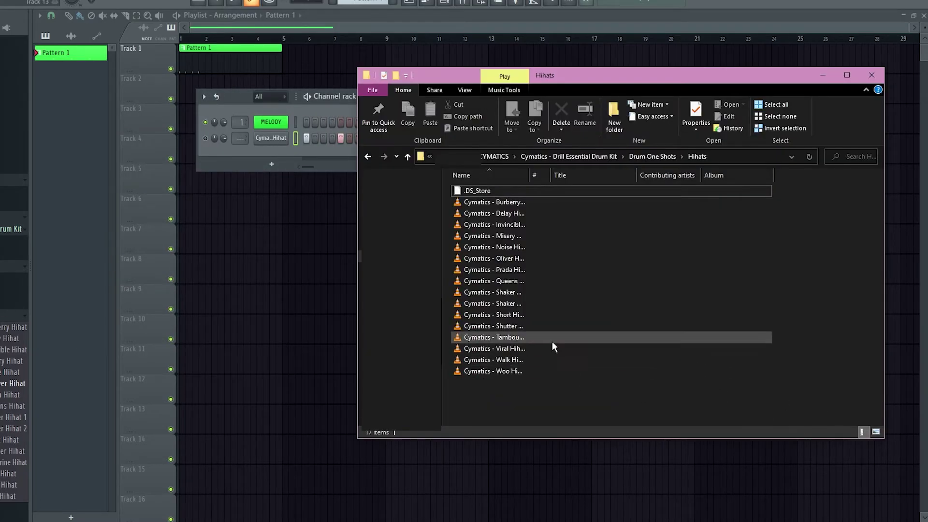
click(542, 329)
drag(566, 326, 274, 153)
click(271, 154)
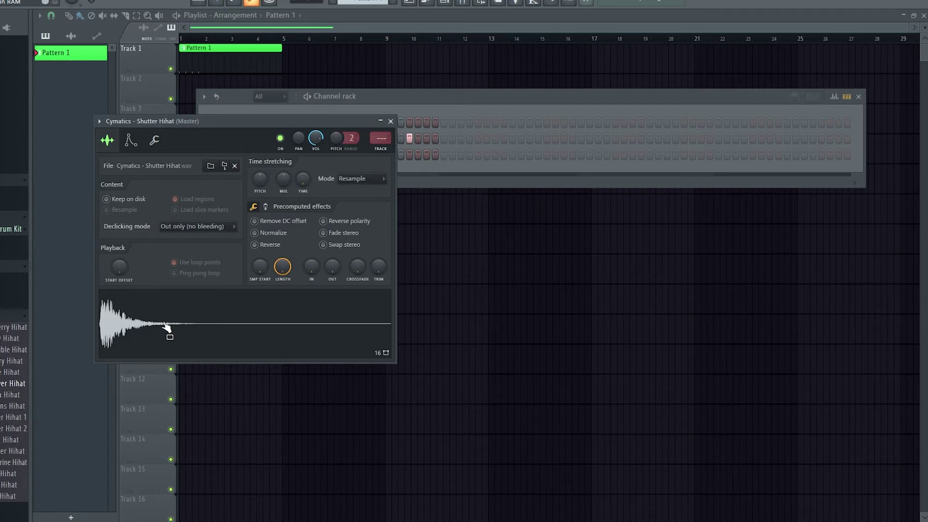
- Close the Shutter Hihat channel's sampler settings window, leaving its channel-rack row visible
click(390, 120)
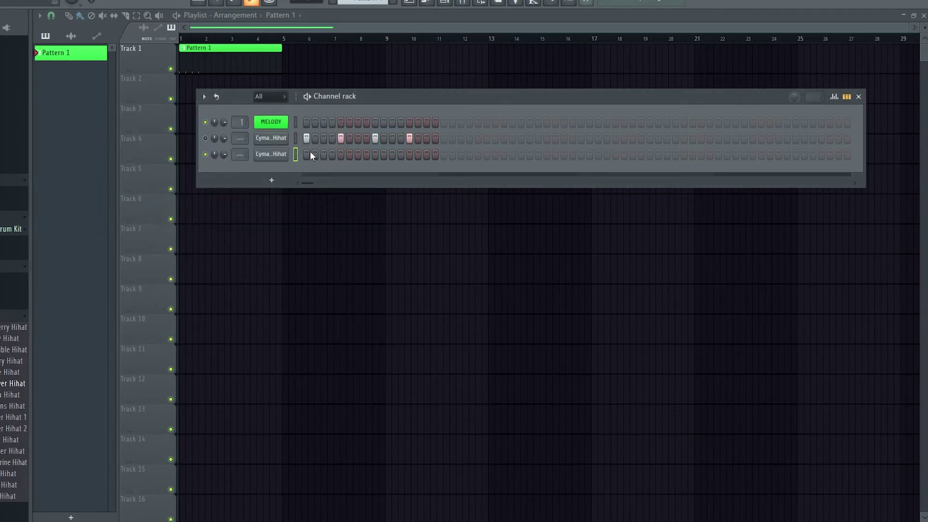